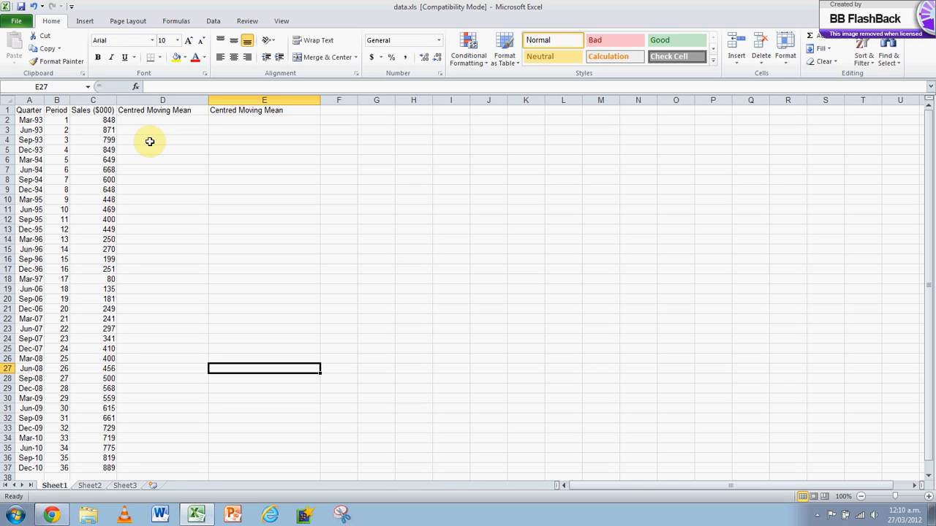
Step: Calculate the centred moving mean in D4 with =AVERAGE(C2:C5,C3:C6) and fill the formula down to D35
{"action": "left_click", "coordinate": [151, 140]}
{"action": "type", "text": "="}
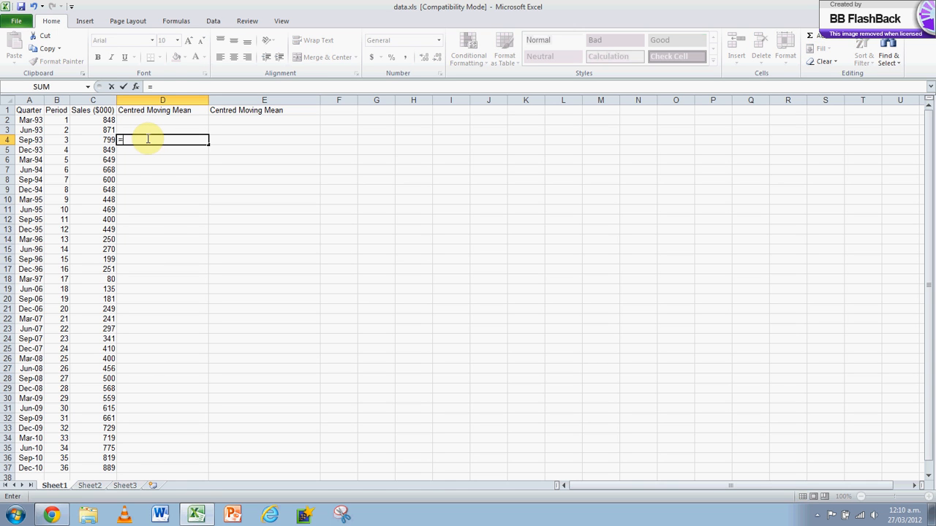
{"action": "type", "text": "average("}
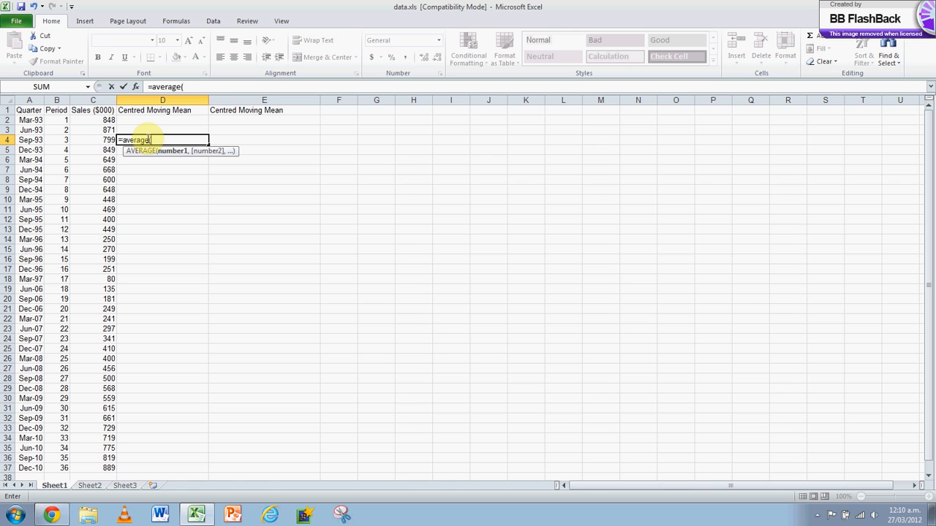
{"action": "left_click_drag", "start_coordinate": [97, 120], "coordinate": [108, 162]}
{"action": "type", "text": ","}
{"action": "key", "text": "Return"}
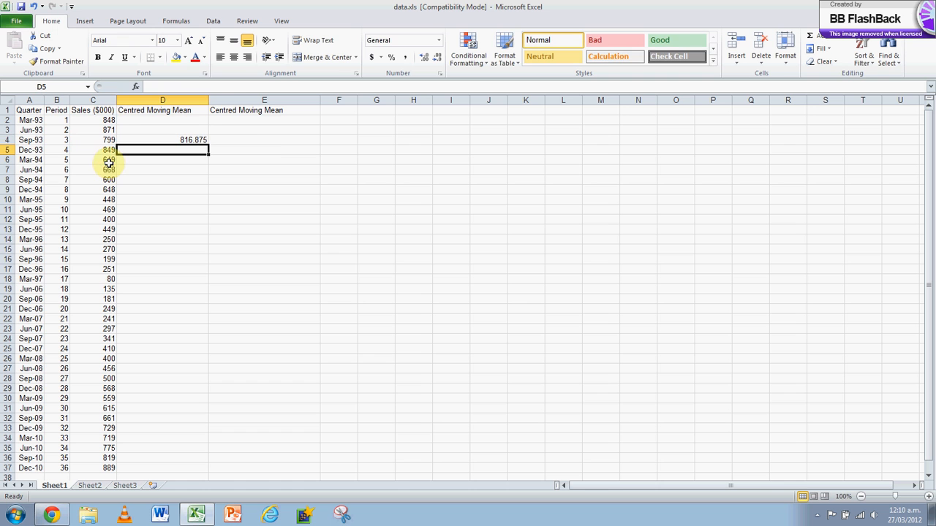
{"action": "left_click", "coordinate": [176, 140]}
{"action": "left_click_drag", "start_coordinate": [208, 146], "coordinate": [191, 450]}
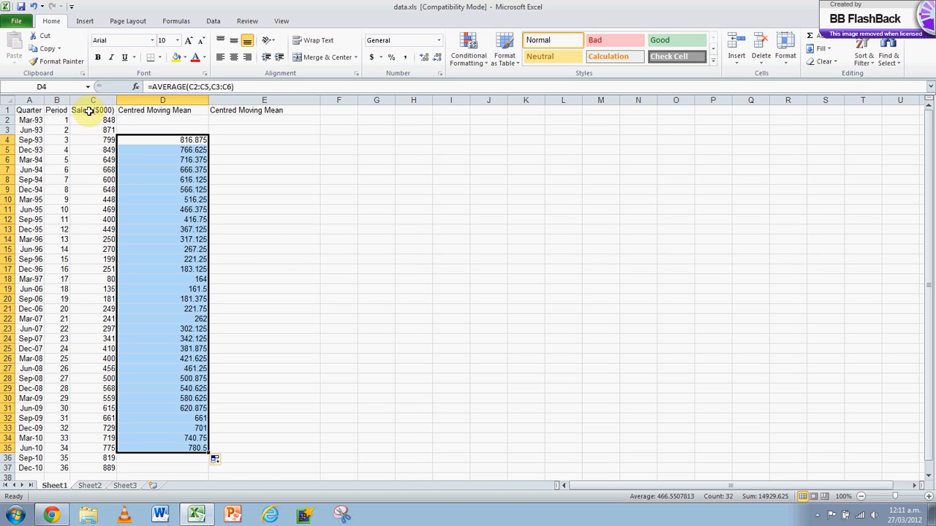
Step: Insert a scatter chart with smooth lines and markers from B1:D37 and enlarge it in width and height
{"action": "left_click_drag", "start_coordinate": [57, 110], "coordinate": [167, 468]}
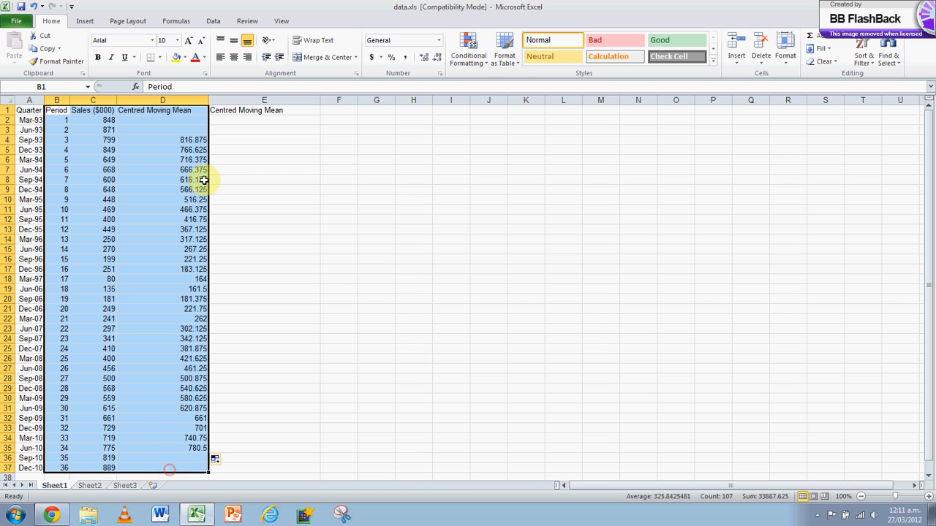
{"action": "left_click", "coordinate": [86, 22]}
{"action": "left_click", "coordinate": [346, 45]}
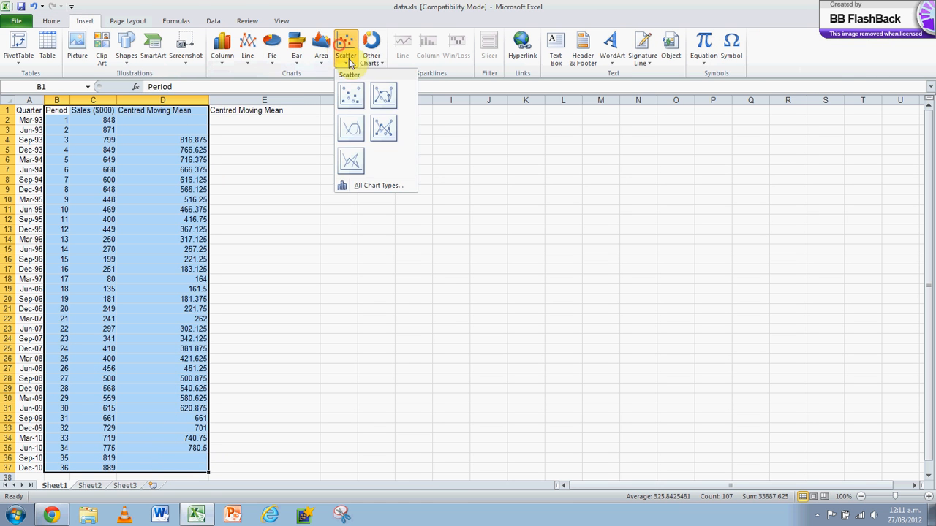
{"action": "left_click", "coordinate": [383, 95]}
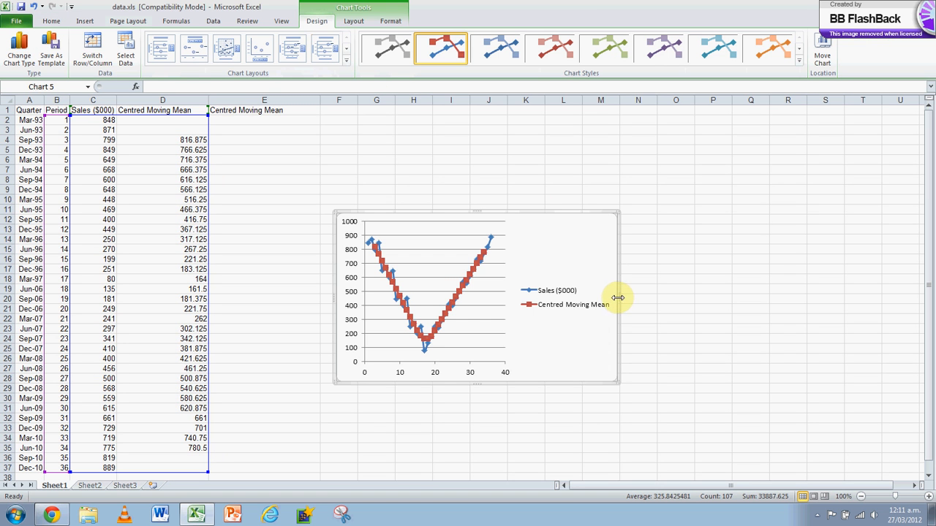
{"action": "left_click_drag", "start_coordinate": [618, 298], "coordinate": [740, 298]}
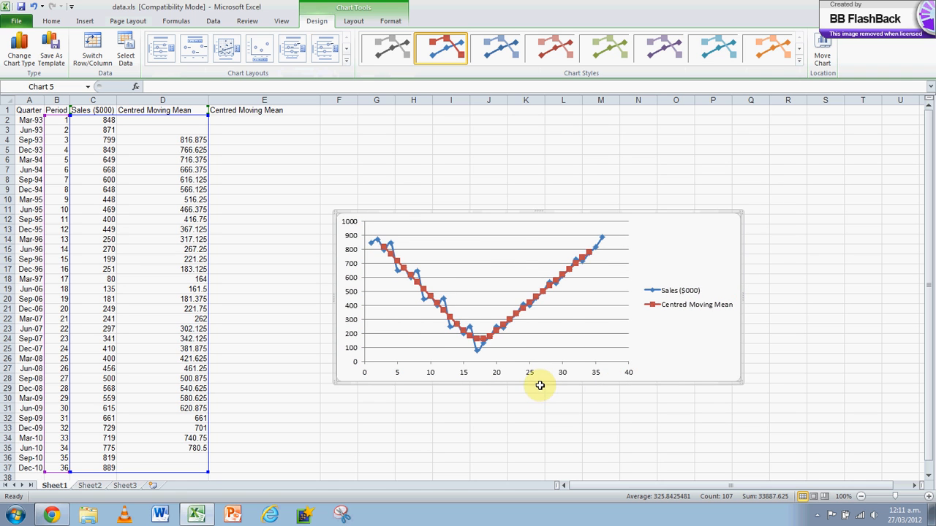
{"action": "left_click_drag", "start_coordinate": [539, 383], "coordinate": [541, 417]}
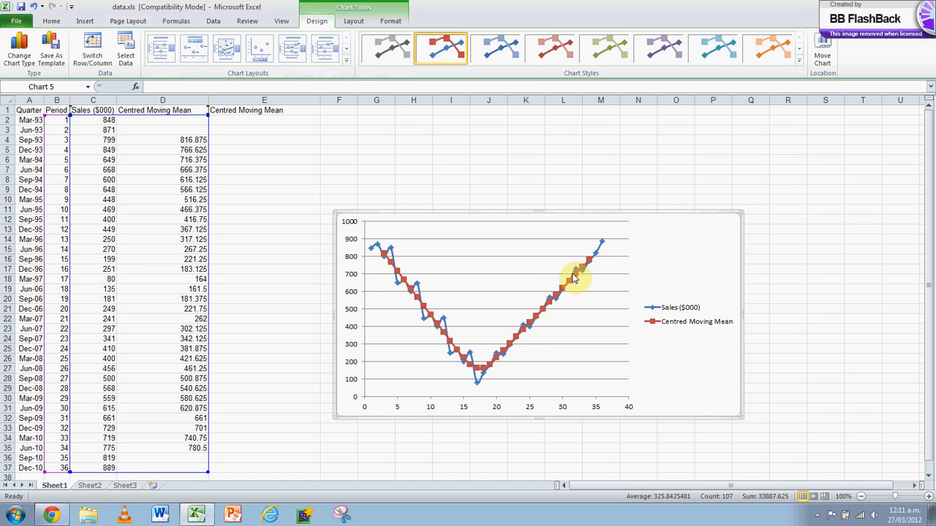
Step: Add a linear trendline to the Centred Moving Mean series with its equation and R-squared value, and move that label above the legend
{"action": "right_click", "coordinate": [394, 268]}
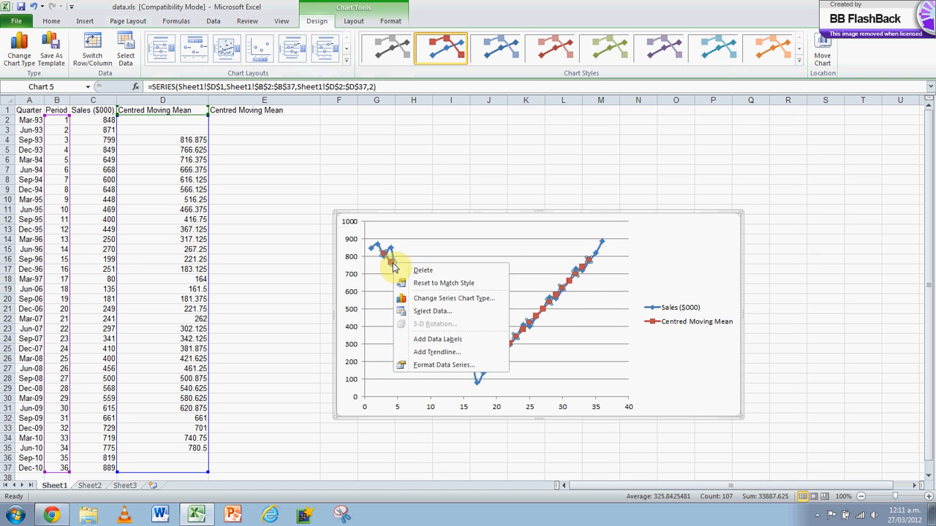
{"action": "left_click", "coordinate": [437, 353]}
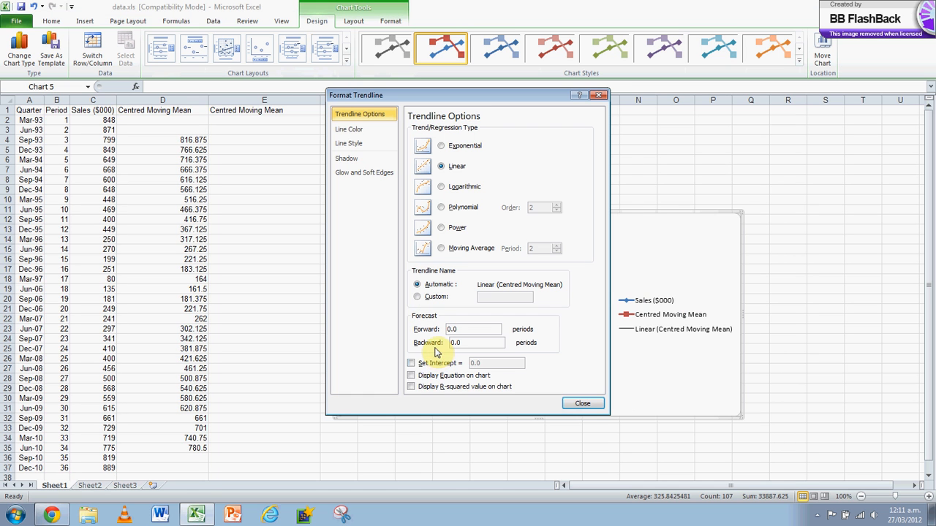
{"action": "left_click", "coordinate": [437, 390]}
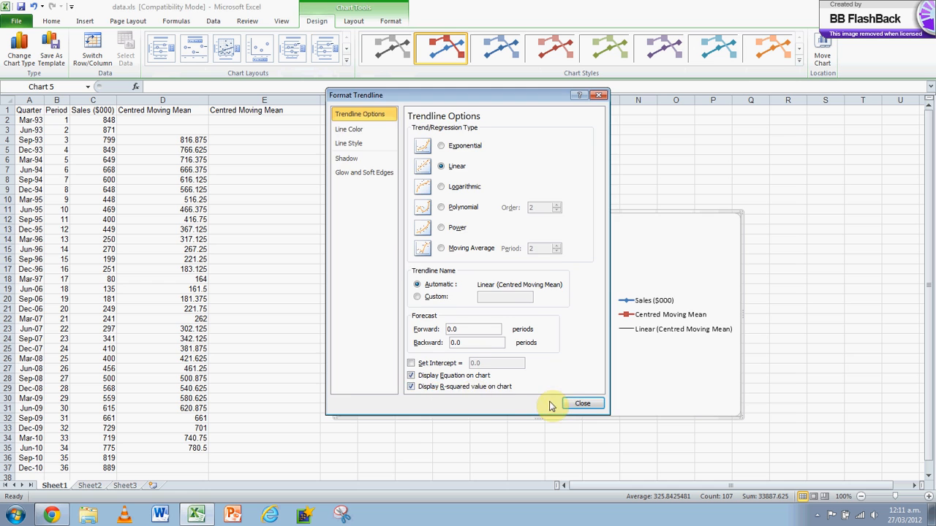
{"action": "left_click", "coordinate": [578, 403]}
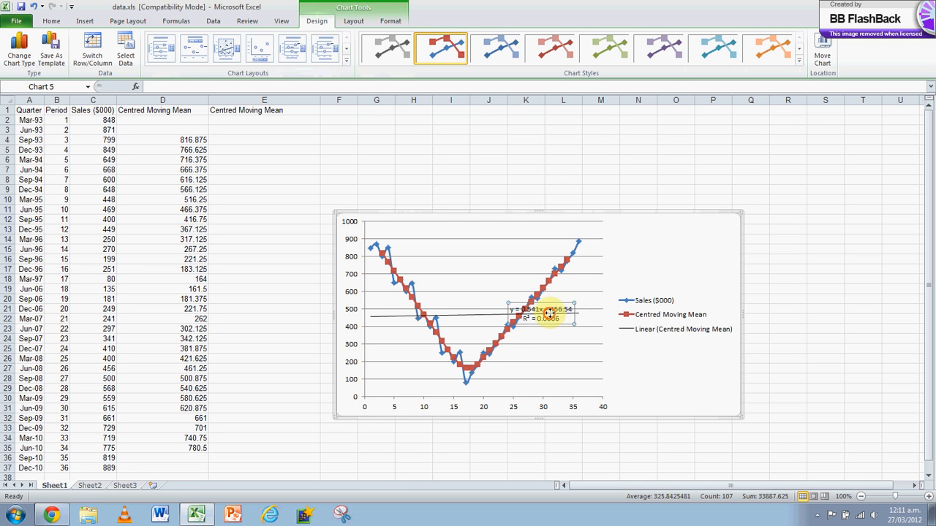
{"action": "left_click_drag", "start_coordinate": [548, 313], "coordinate": [658, 251]}
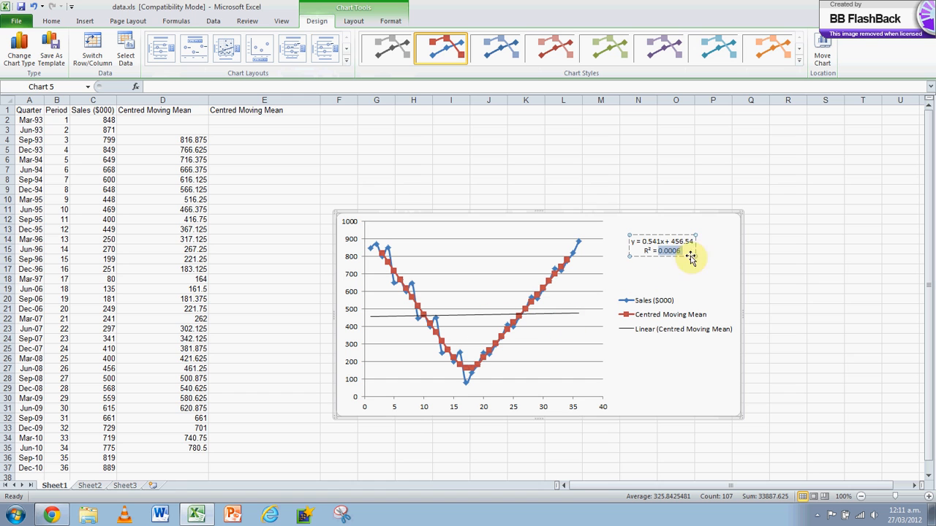
Step: Delete the trendline label and the chart, and clear the moving means in D4:E37
{"action": "key", "text": "Delete"}
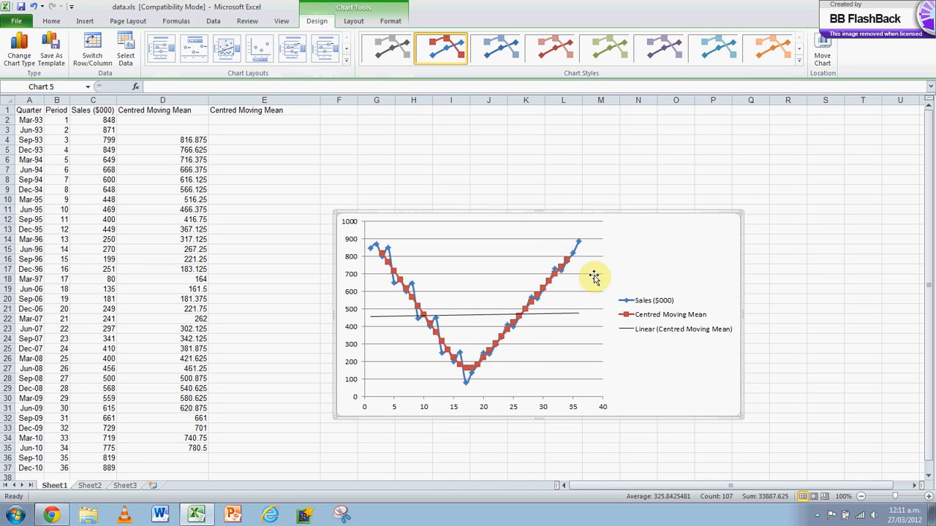
{"action": "key", "text": "Delete"}
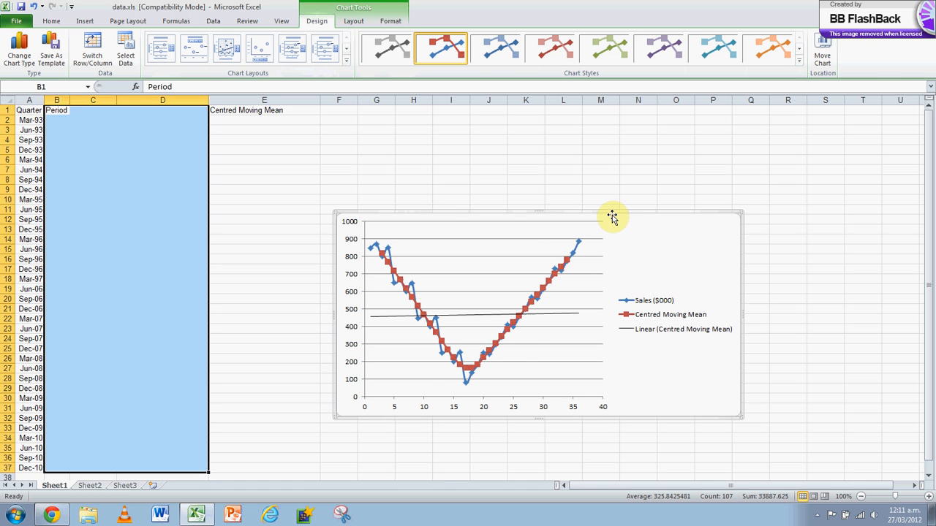
{"action": "left_click", "coordinate": [404, 231]}
{"action": "left_click_drag", "start_coordinate": [191, 138], "coordinate": [217, 466]}
{"action": "key", "text": "Delete"}
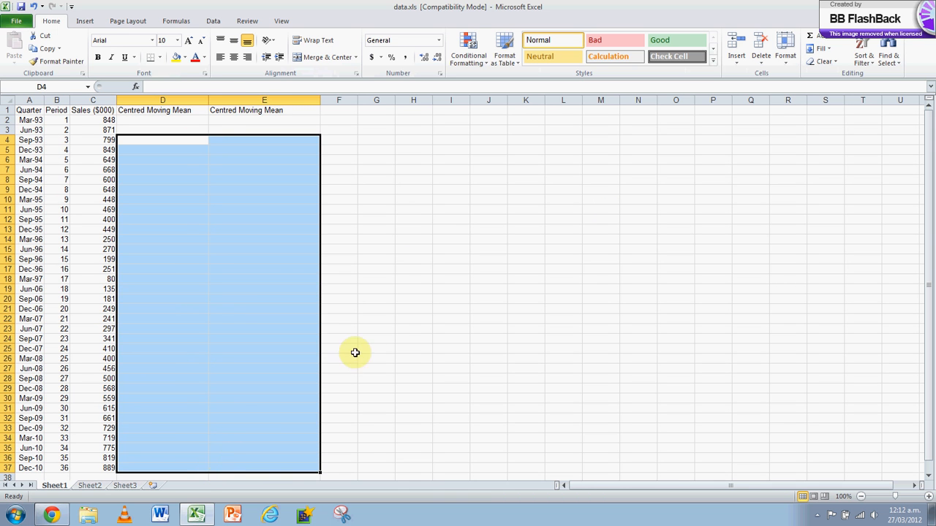
{"action": "left_click_drag", "start_coordinate": [376, 329], "coordinate": [376, 319]}
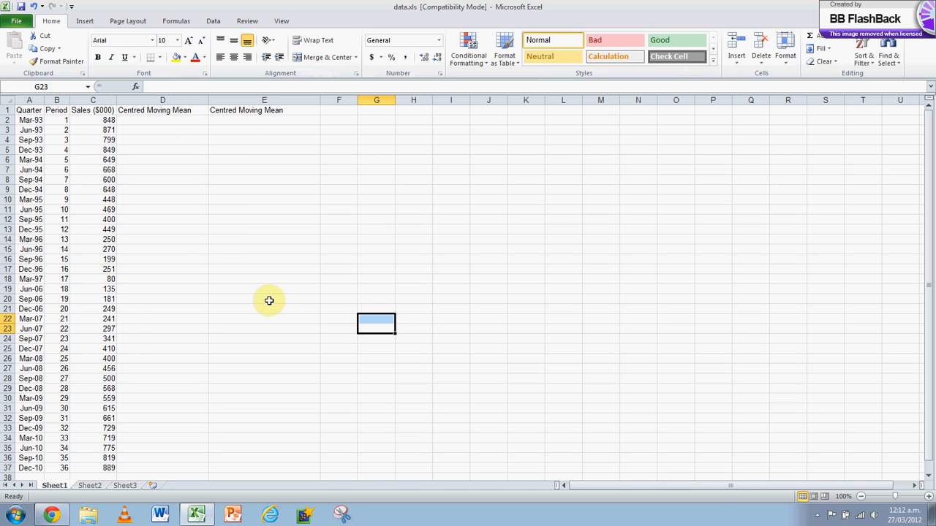
Step: Enter =AVERAGE(C2:C5,C3:C6) in D4 and fill it down to D19 for the declining sales periods
{"action": "left_click", "coordinate": [161, 140]}
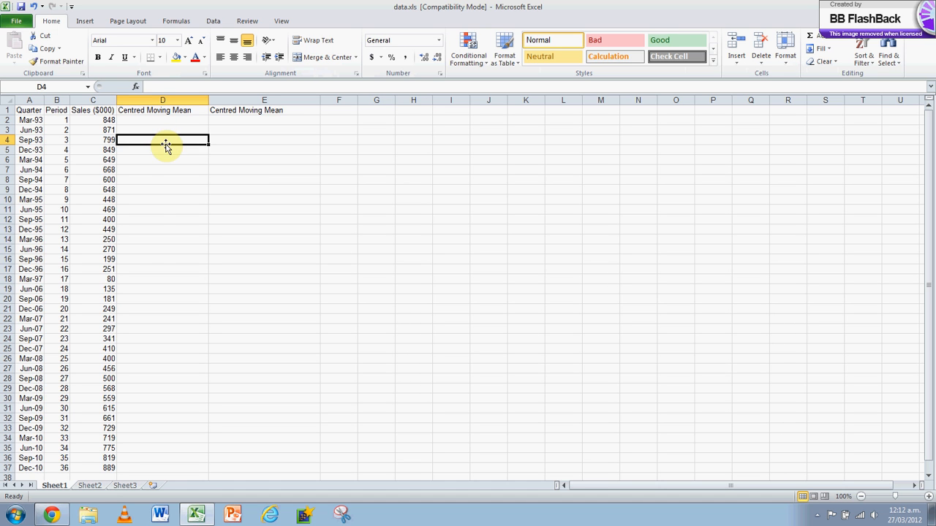
{"action": "type", "text": "=average("}
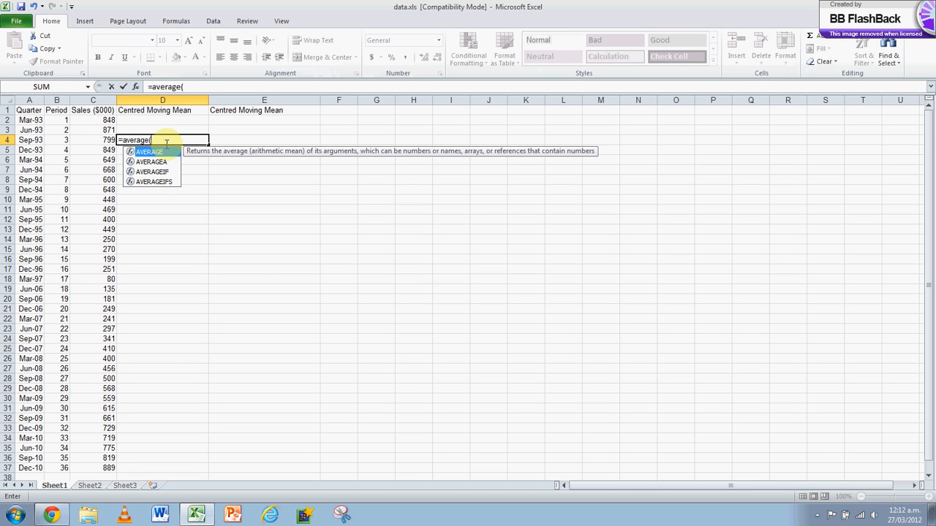
{"action": "left_click_drag", "start_coordinate": [86, 119], "coordinate": [98, 156]}
{"action": "type", "text": ","}
{"action": "key", "text": "Return"}
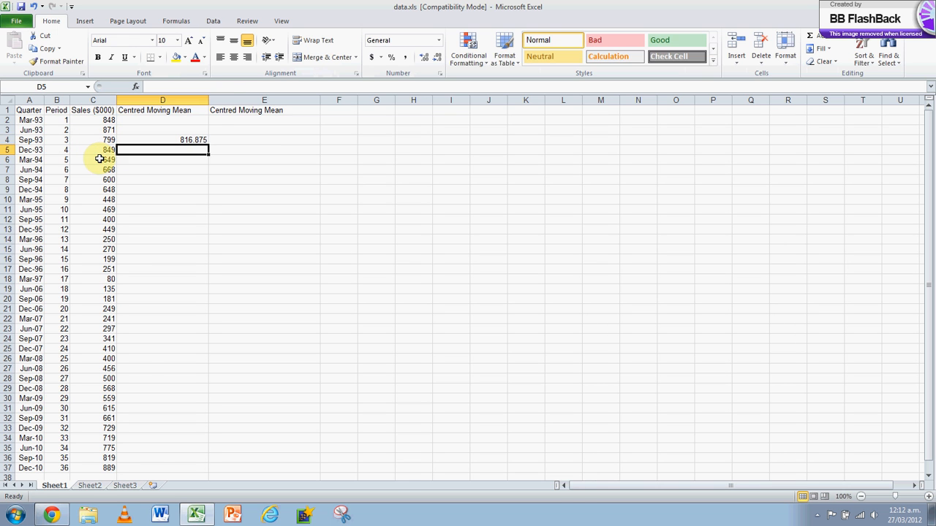
{"action": "left_click", "coordinate": [192, 140]}
{"action": "left_click_drag", "start_coordinate": [208, 144], "coordinate": [196, 291]}
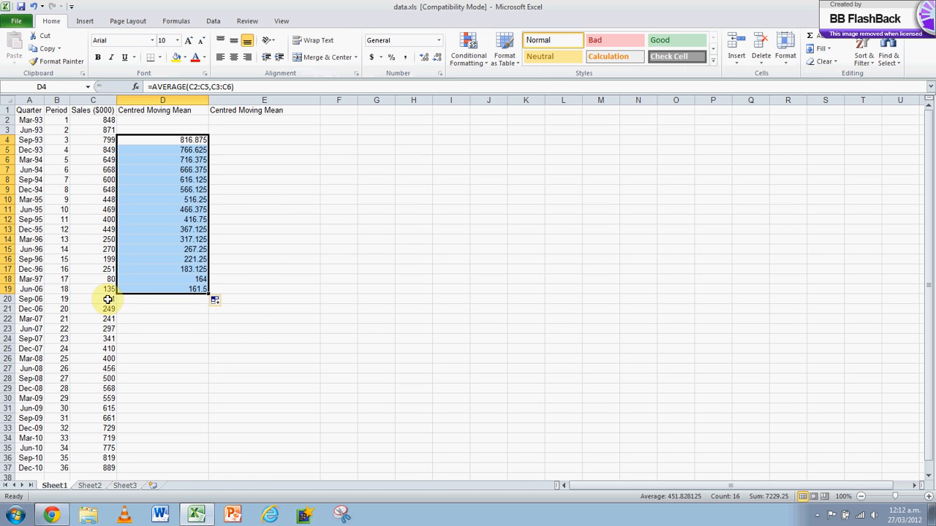
Step: Enter =AVERAGE(C34:C37,C33:C36) in E35 and fill it up to E20 for the rising sales periods
{"action": "left_click", "coordinate": [239, 449]}
{"action": "type", "text": "=average("}
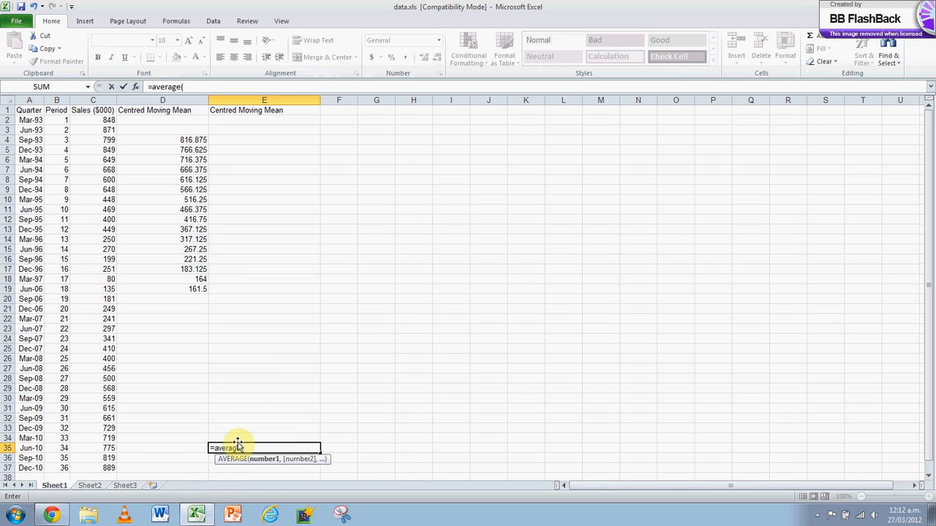
{"action": "left_click_drag", "start_coordinate": [111, 468], "coordinate": [110, 439]}
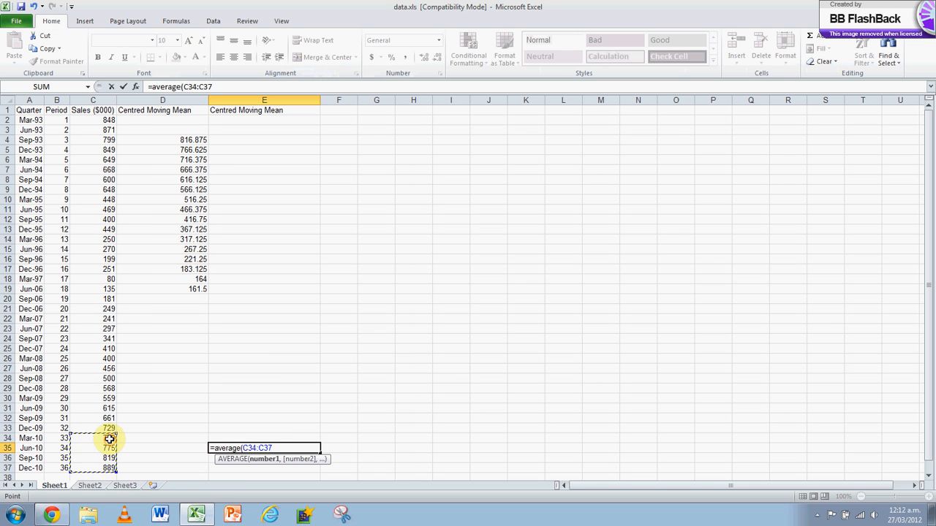
{"action": "type", "text": ","}
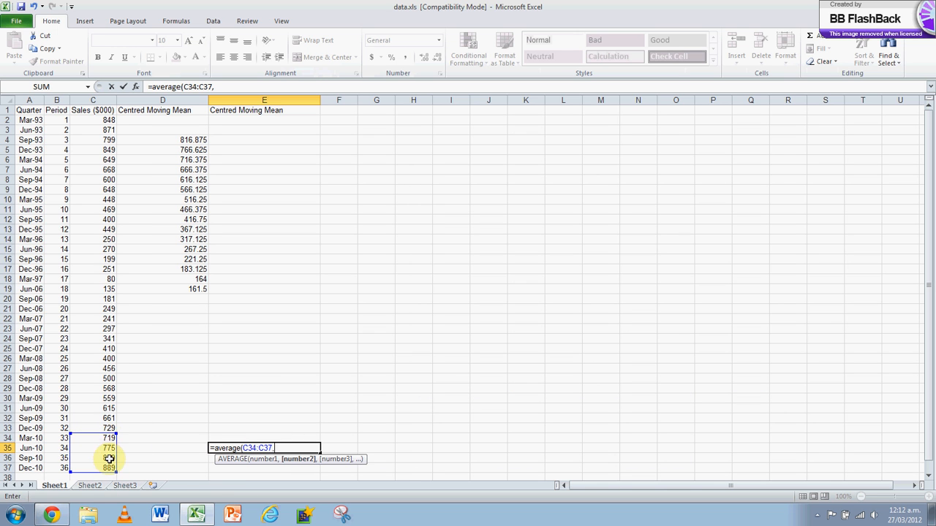
{"action": "left_click_drag", "start_coordinate": [110, 458], "coordinate": [111, 430]}
{"action": "key", "text": "ctrl+Return"}
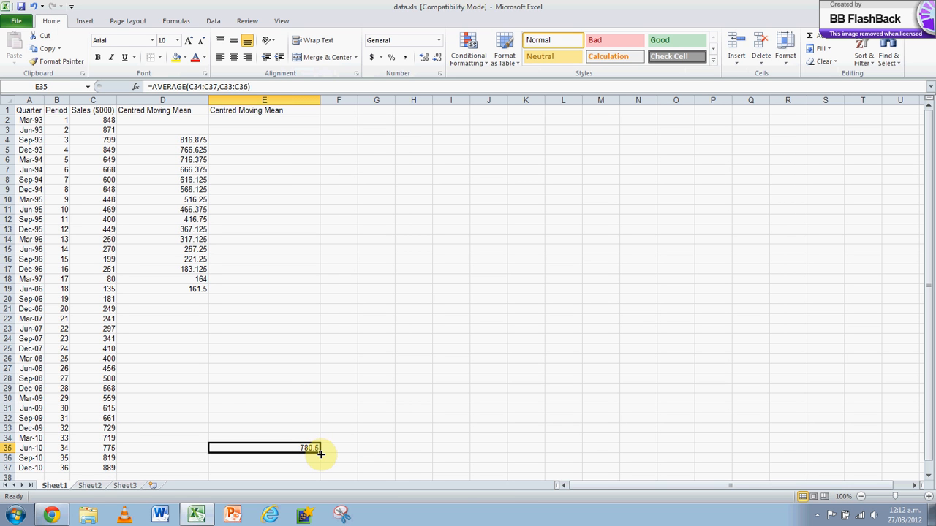
{"action": "left_click_drag", "start_coordinate": [319, 452], "coordinate": [304, 297]}
{"action": "left_click", "coordinate": [397, 278]}
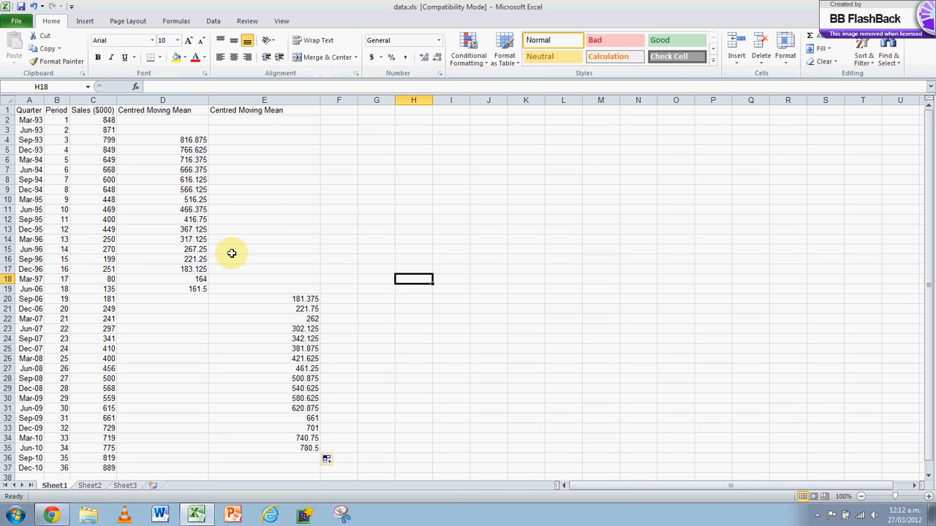
Step: Insert a scatter chart with smooth lines and markers from the data in B1:E37
{"action": "left_click_drag", "start_coordinate": [59, 110], "coordinate": [264, 468]}
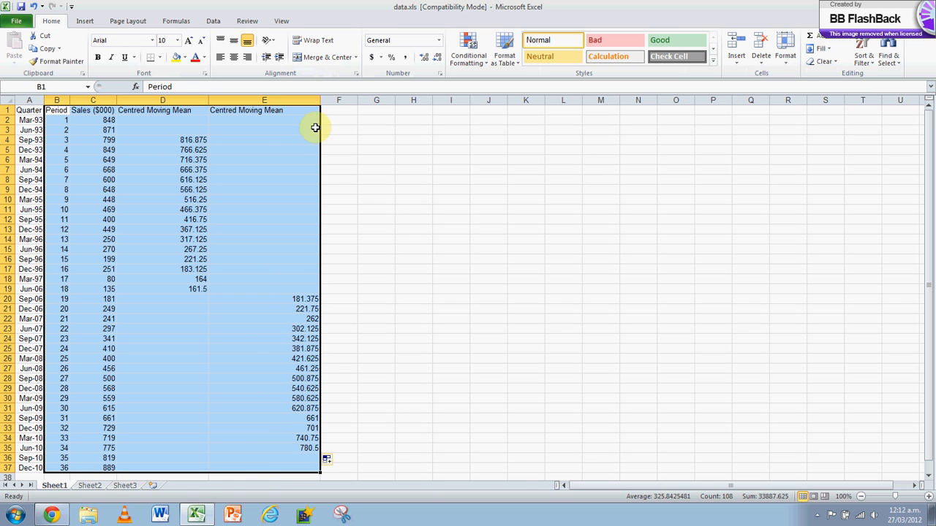
{"action": "left_click", "coordinate": [84, 20]}
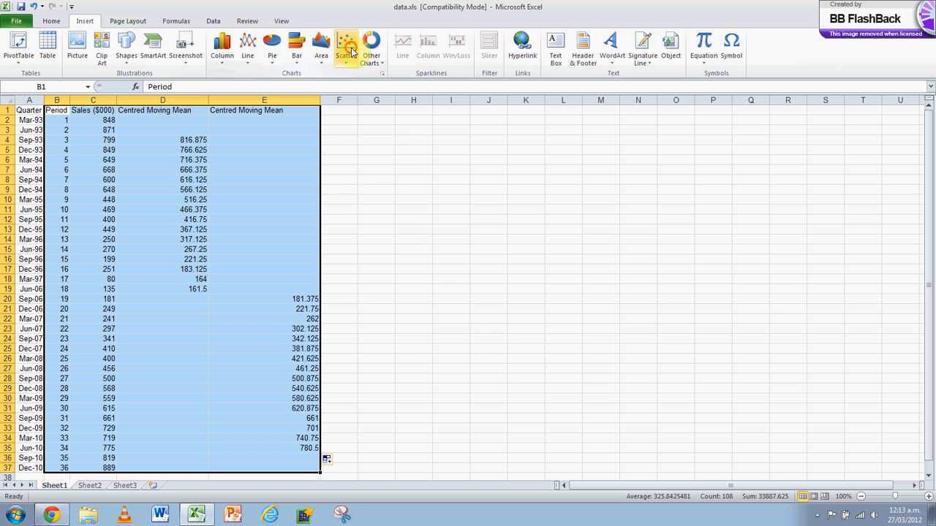
{"action": "left_click", "coordinate": [348, 50]}
{"action": "left_click", "coordinate": [384, 95]}
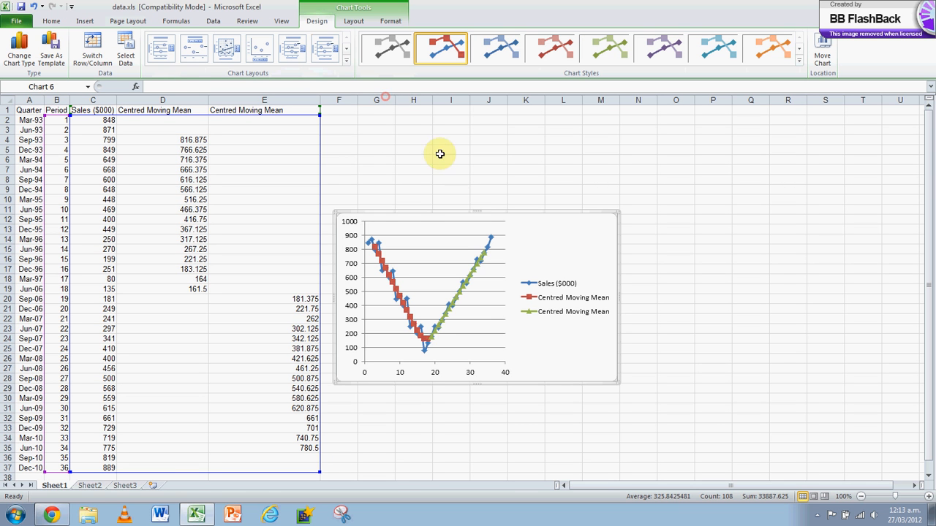
Step: Move the chart up beside the data, starting near row 2, and enlarge it to reach about column U and row 34
{"action": "double_click", "coordinate": [479, 211]}
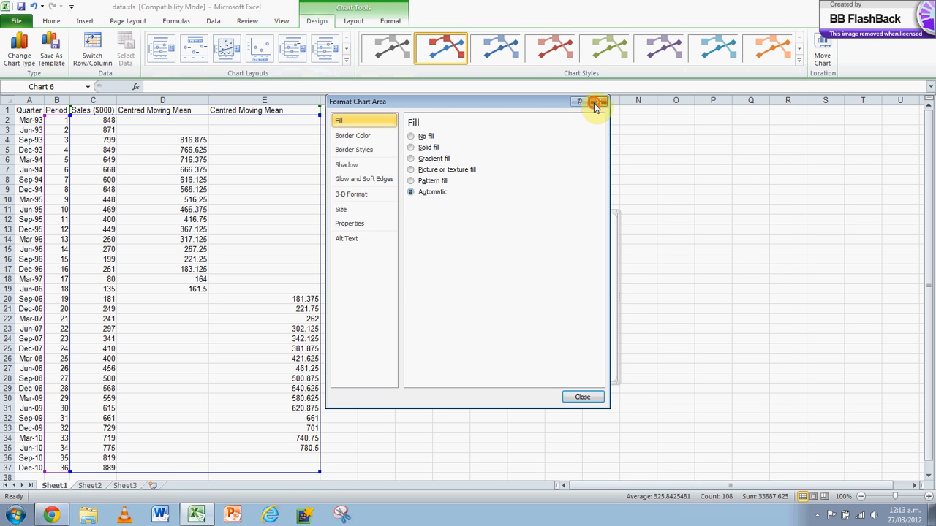
{"action": "left_click", "coordinate": [597, 98]}
{"action": "left_click_drag", "start_coordinate": [538, 210], "coordinate": [527, 110]}
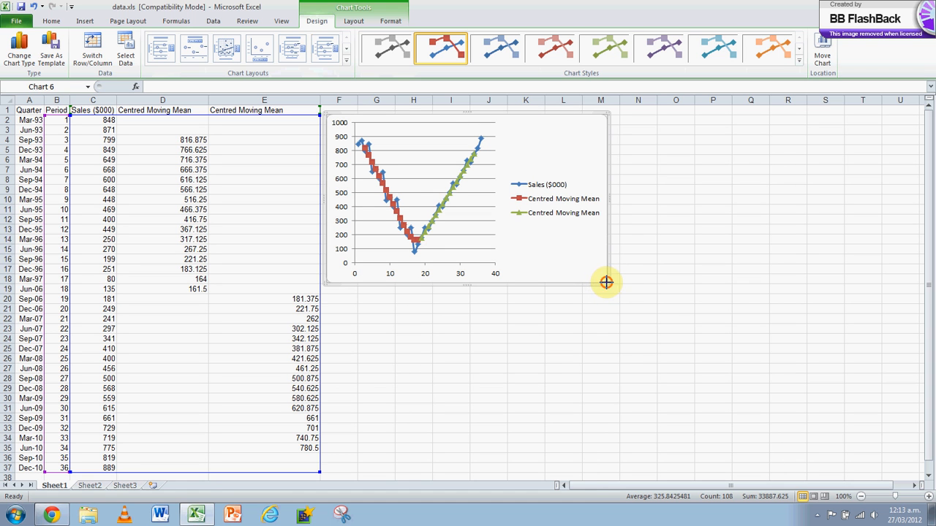
{"action": "left_click_drag", "start_coordinate": [606, 282], "coordinate": [890, 435]}
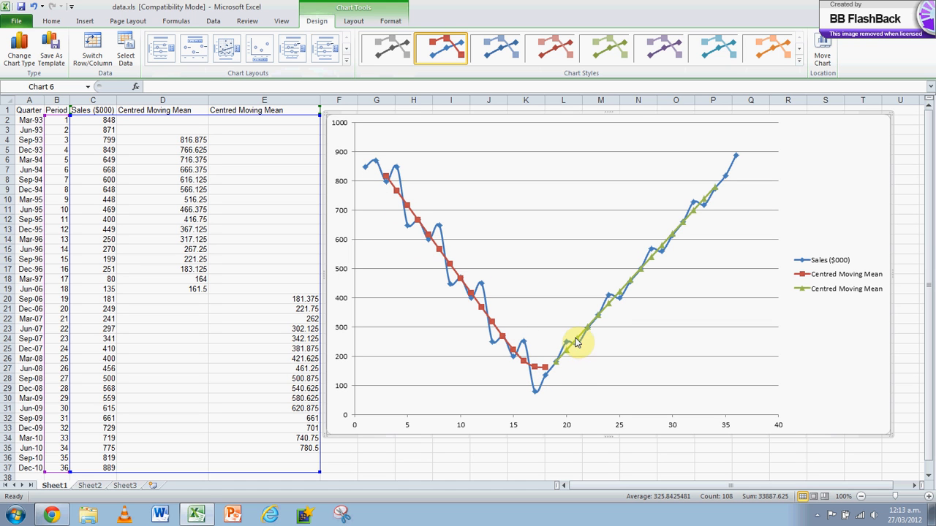
Step: Add a linear trendline with equation and R-squared value to the declining centred moving mean series and move its label below the declining line
{"action": "right_click", "coordinate": [410, 210]}
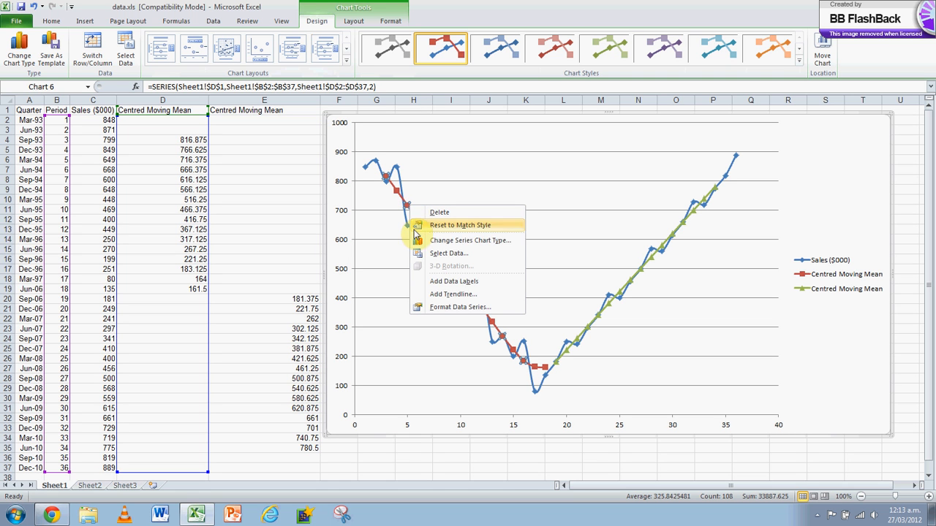
{"action": "left_click", "coordinate": [449, 296]}
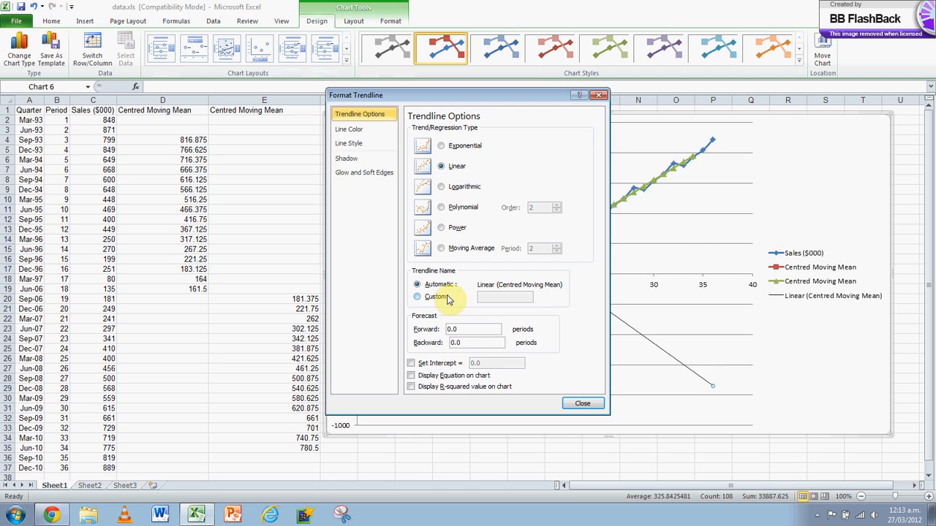
{"action": "left_click", "coordinate": [440, 387]}
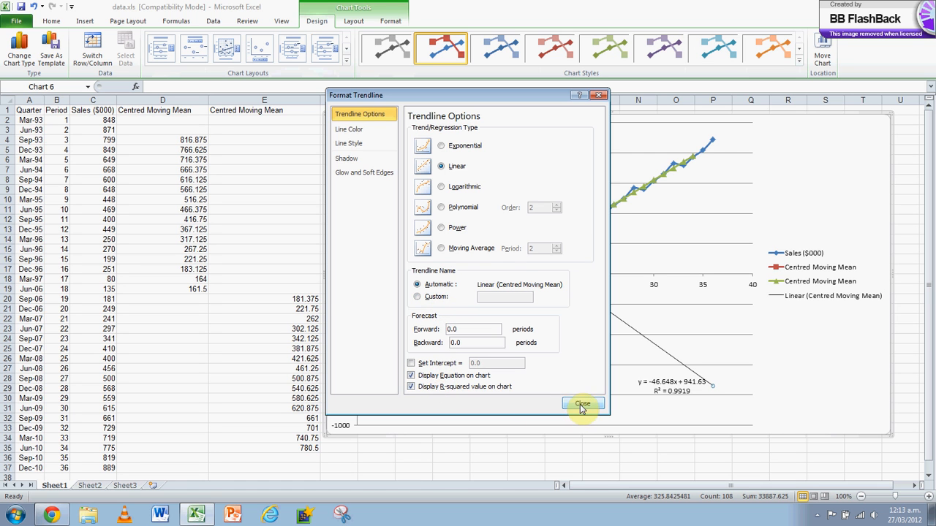
{"action": "left_click", "coordinate": [582, 403]}
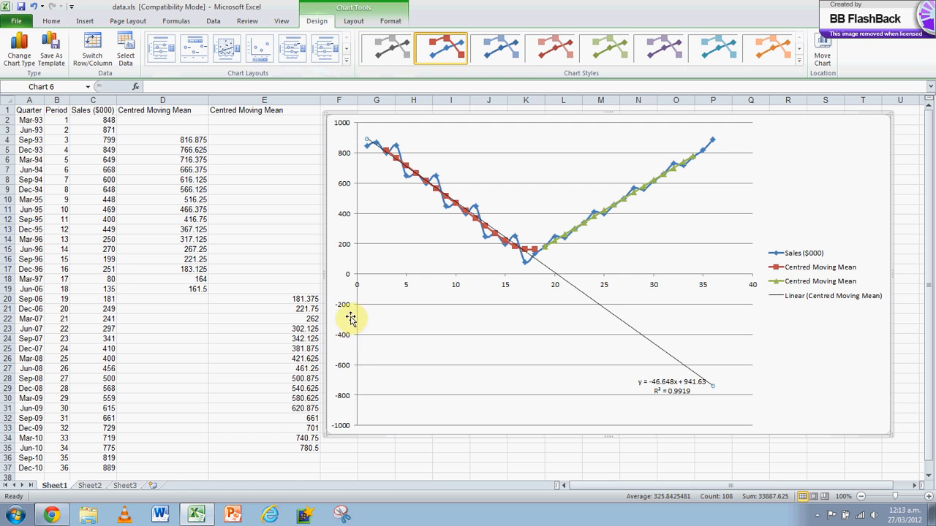
{"action": "left_click", "coordinate": [680, 386]}
{"action": "left_click_drag", "start_coordinate": [430, 265], "coordinate": [422, 239]}
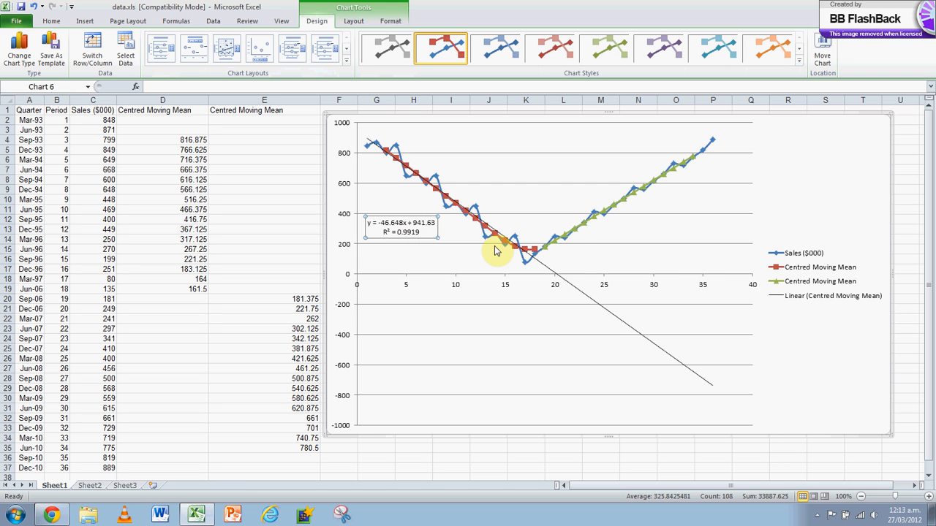
Step: Add a linear trendline with equation and R-squared value to the rising centred moving mean series and move its label above the legend
{"action": "left_click", "coordinate": [587, 228]}
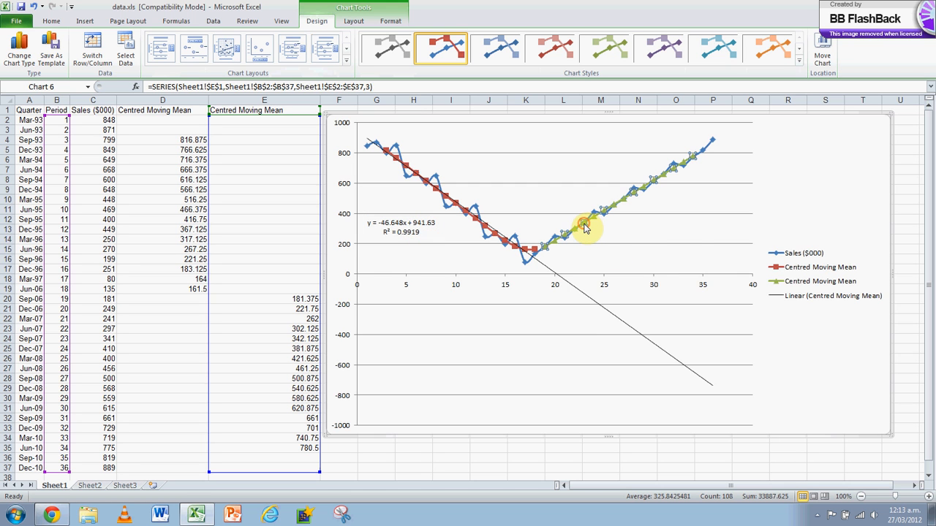
{"action": "right_click", "coordinate": [586, 225]}
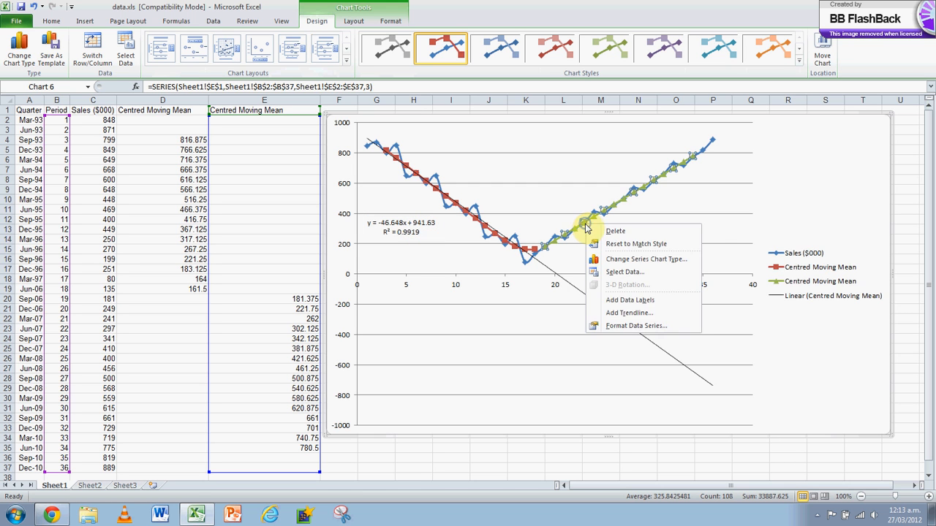
{"action": "left_click", "coordinate": [626, 314]}
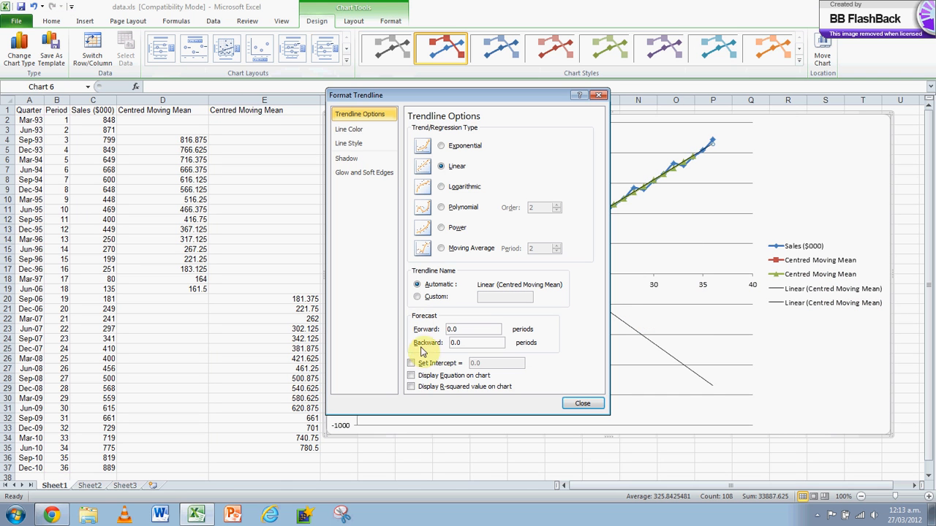
{"action": "left_click", "coordinate": [433, 387]}
{"action": "left_click", "coordinate": [572, 403]}
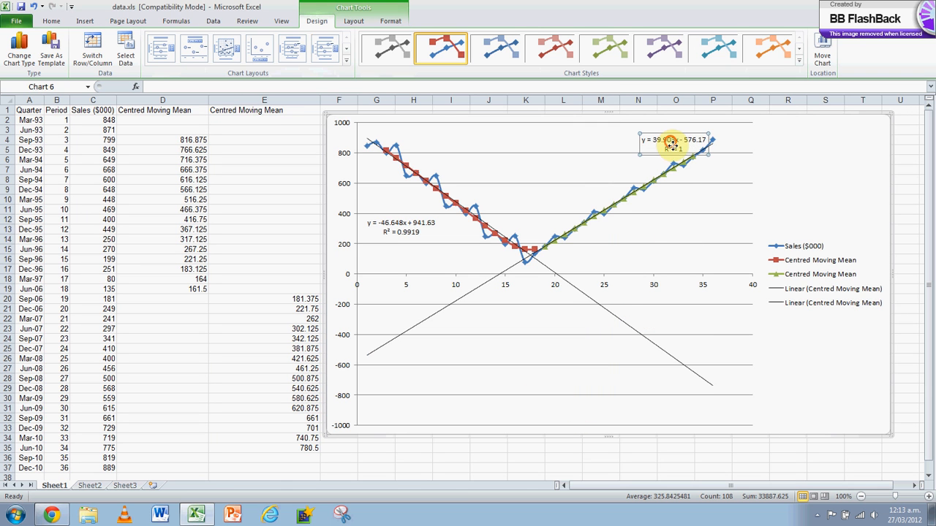
{"action": "left_click_drag", "start_coordinate": [671, 144], "coordinate": [803, 157]}
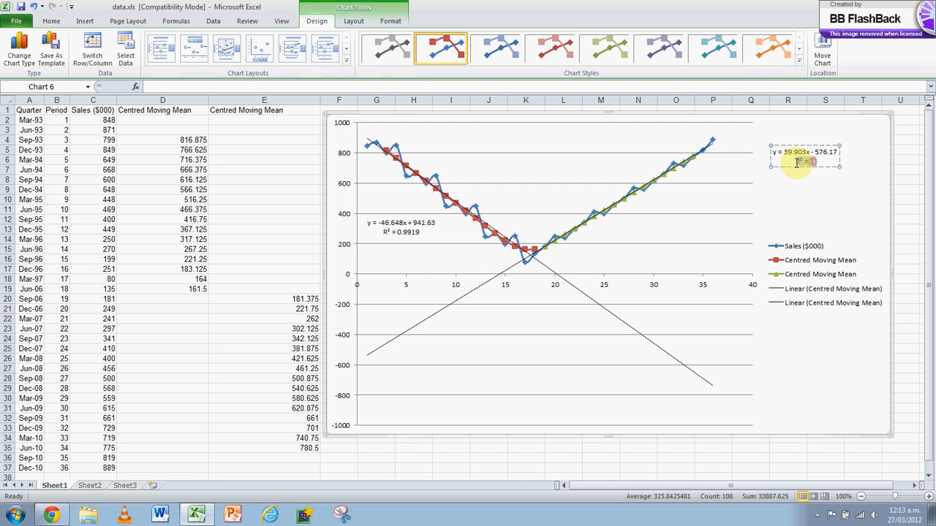
{"action": "triple_click", "coordinate": [811, 160]}
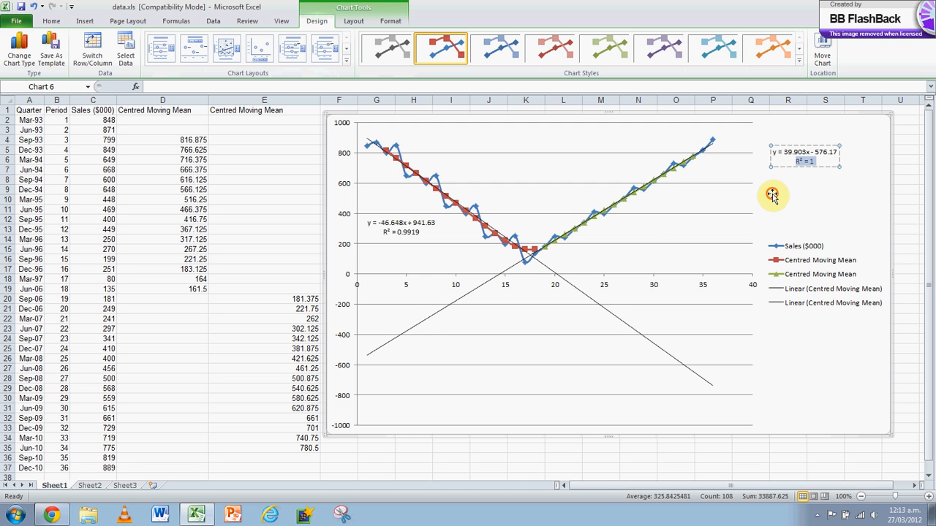
{"action": "left_click", "coordinate": [772, 195]}
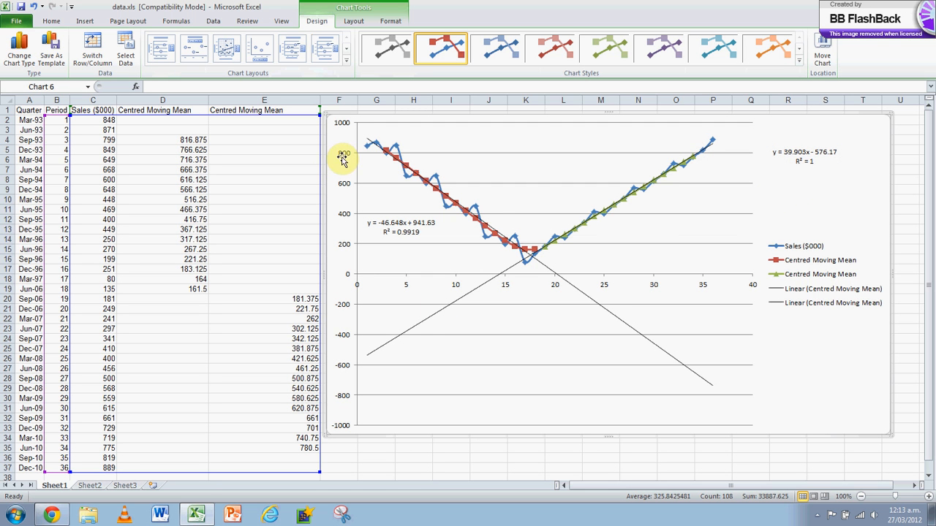
Step: Fix the minimum of the chart's vertical axis at 0
{"action": "double_click", "coordinate": [345, 310]}
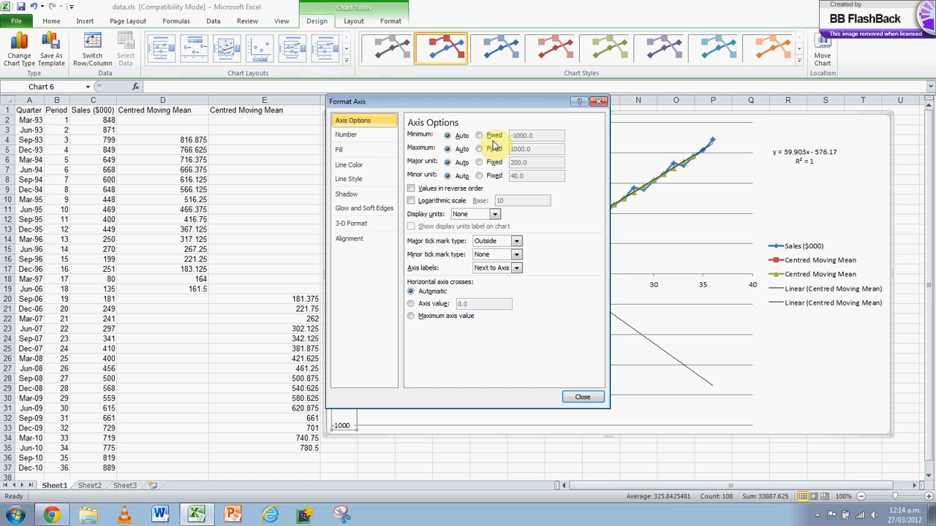
{"action": "left_click", "coordinate": [479, 136]}
{"action": "left_click_drag", "start_coordinate": [540, 137], "coordinate": [503, 139]}
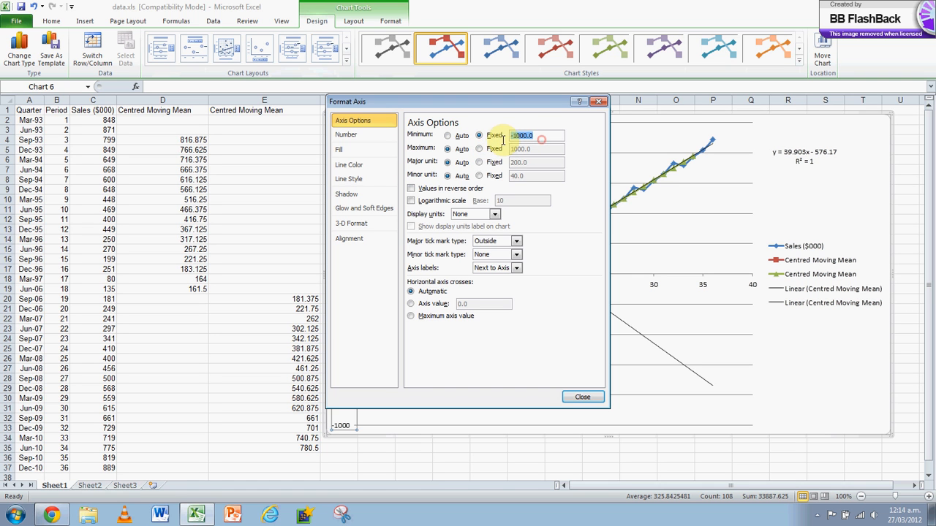
{"action": "type", "text": "0"}
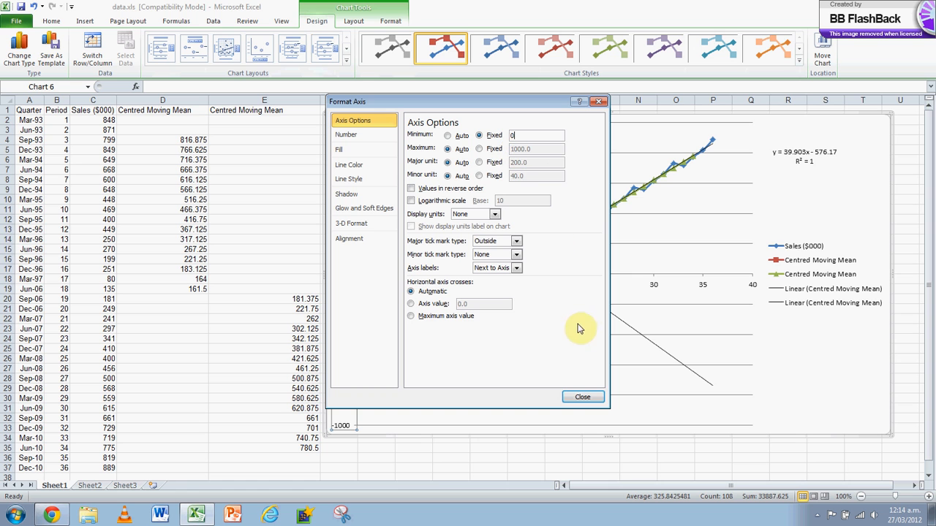
{"action": "left_click", "coordinate": [583, 398]}
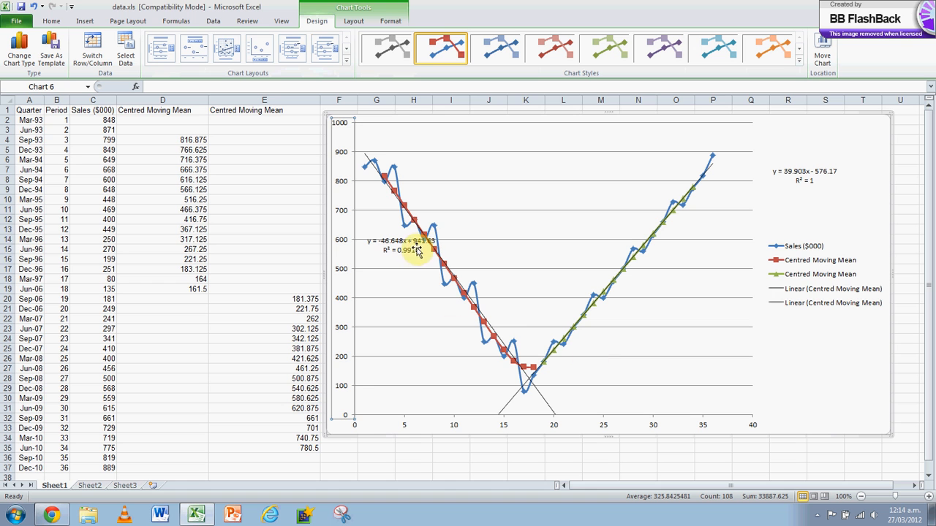
Step: Enlarge the text of the declining trendline's equation label and place it beside the upper end of that line, near the 900 gridline
{"action": "left_click_drag", "start_coordinate": [417, 250], "coordinate": [453, 162]}
{"action": "double_click", "coordinate": [459, 170]}
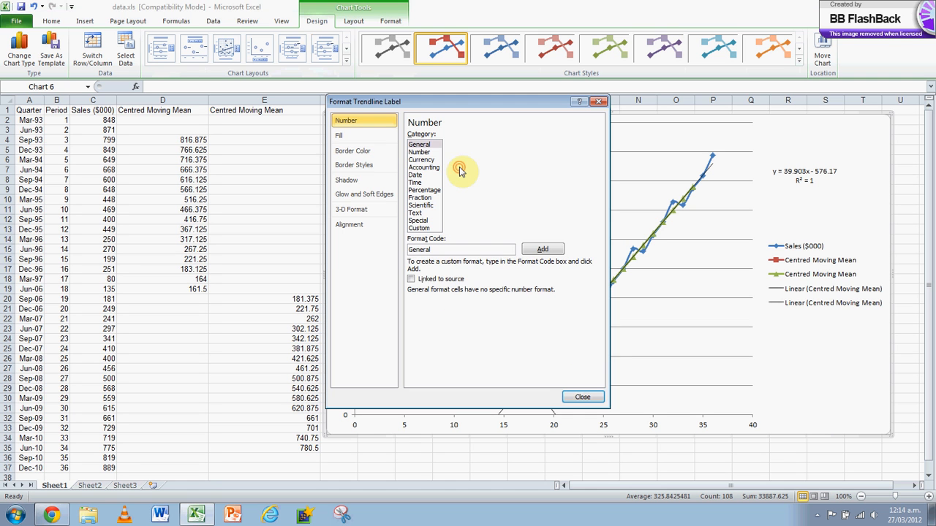
{"action": "left_click", "coordinate": [589, 397]}
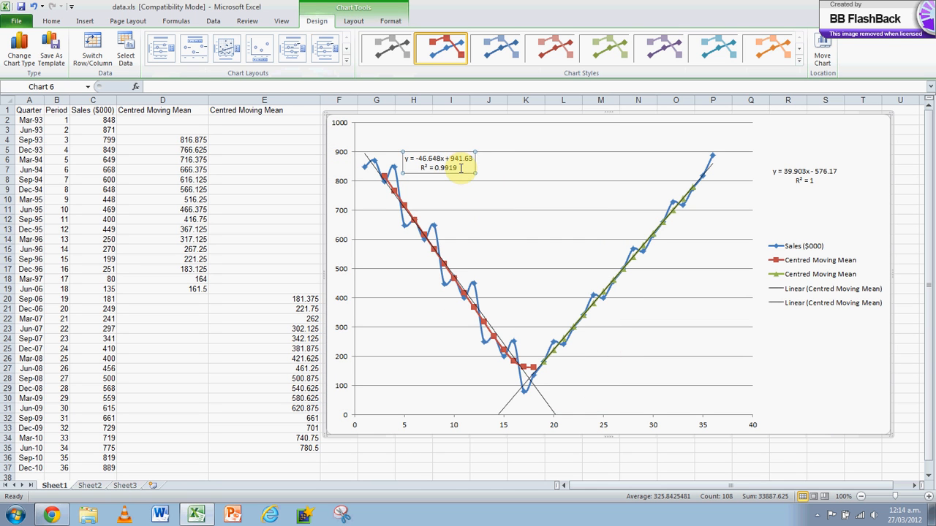
{"action": "left_click_drag", "start_coordinate": [460, 169], "coordinate": [406, 157]}
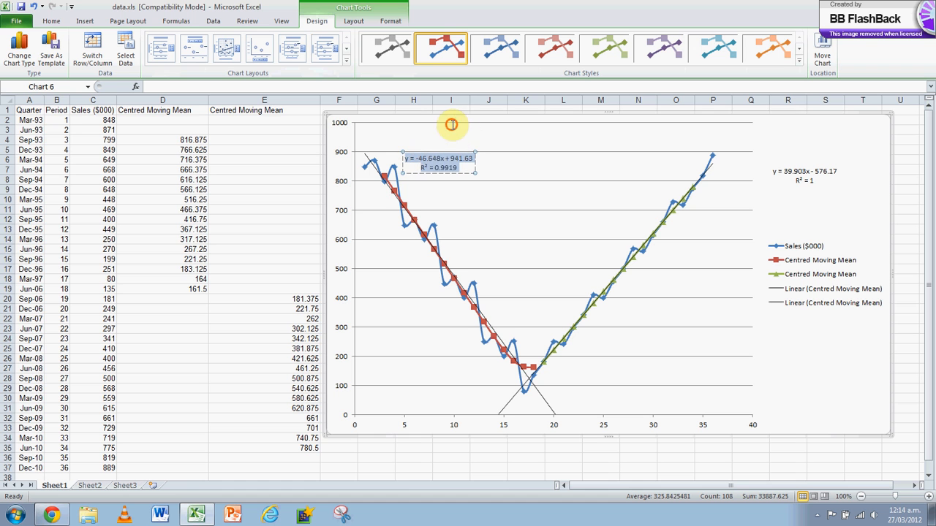
{"action": "key", "text": "Return"}
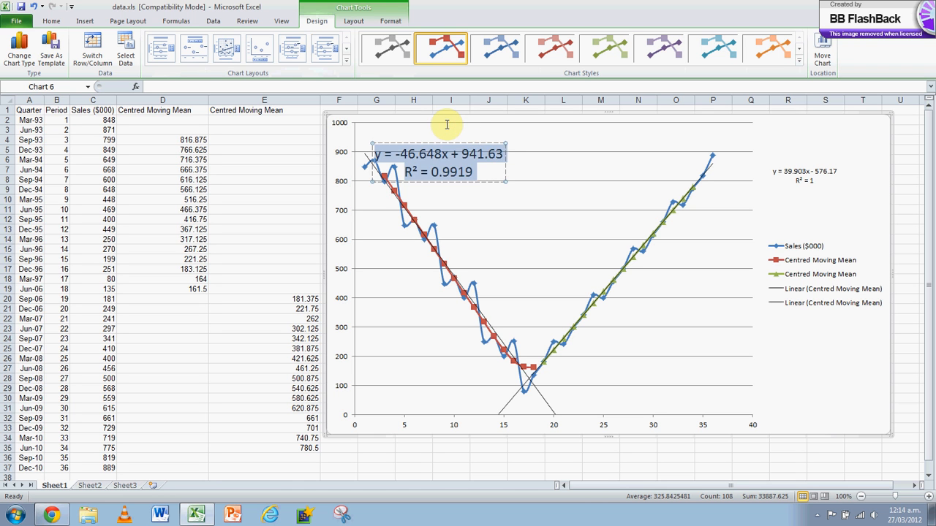
{"action": "left_click", "coordinate": [547, 226]}
{"action": "left_click", "coordinate": [416, 146]}
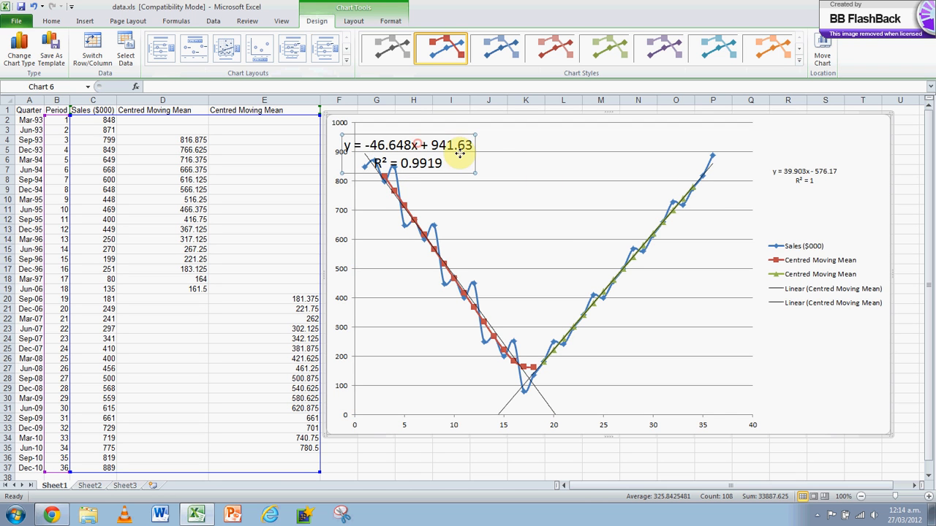
{"action": "left_click_drag", "start_coordinate": [417, 145], "coordinate": [479, 153]}
Step: Enlarge the equation and R-squared text of the rising trendline's label
{"action": "left_click", "coordinate": [809, 180]}
{"action": "left_click_drag", "start_coordinate": [813, 179], "coordinate": [767, 173]}
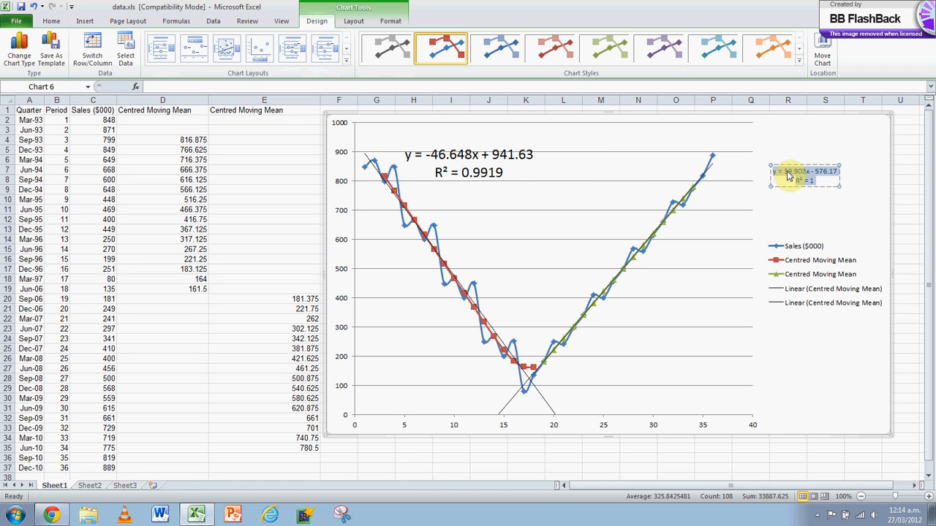
{"action": "left_click", "coordinate": [742, 134]}
{"action": "left_click", "coordinate": [814, 226]}
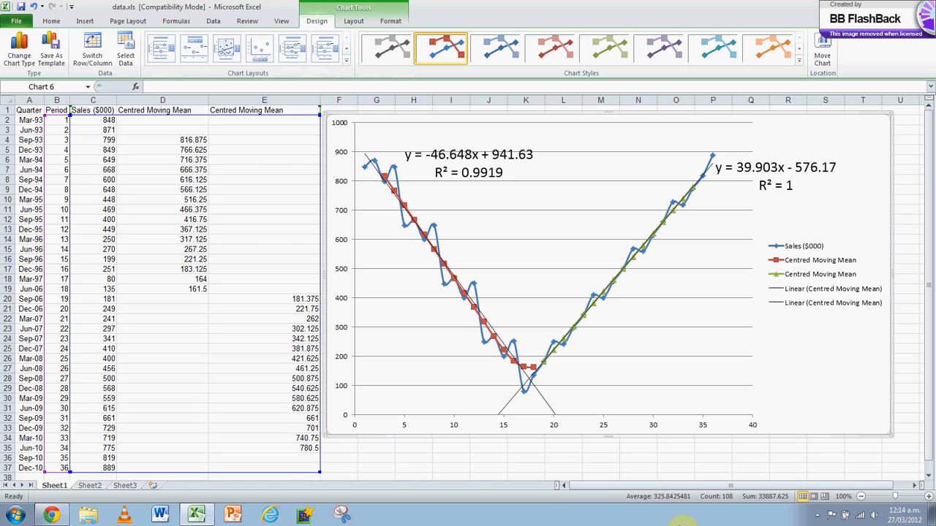
{"action": "left_click", "coordinate": [817, 516]}
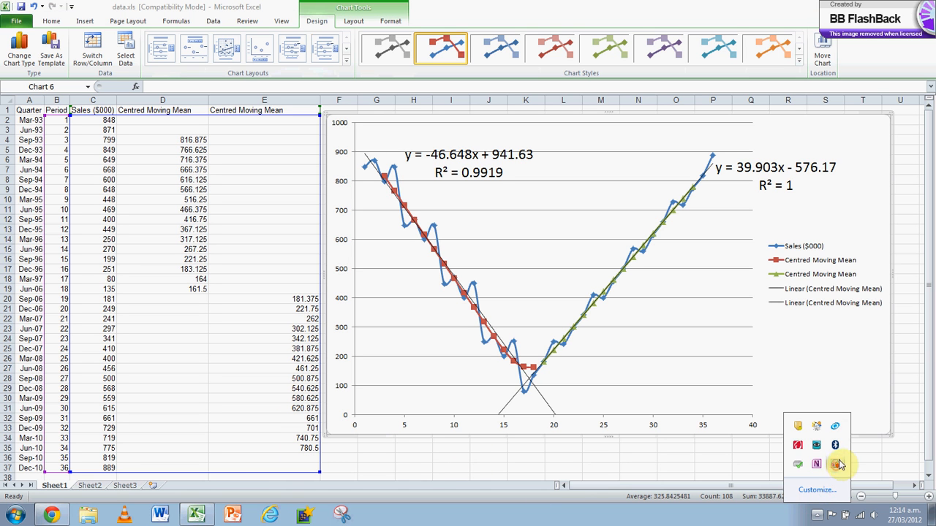